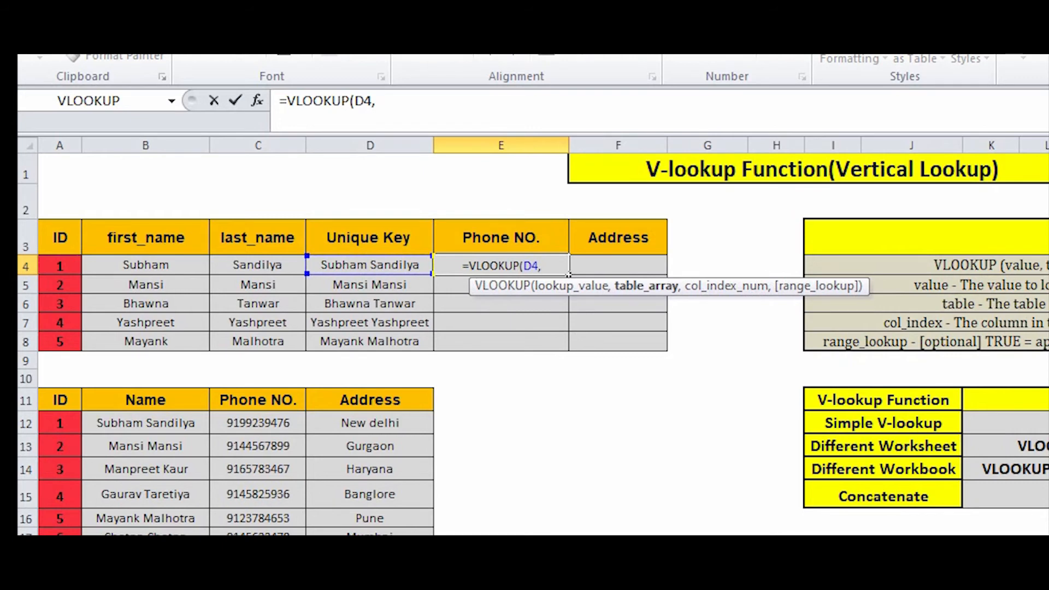
# Complete the VLOOKUP in E4 with table $B$2:$D$12 from the Employees's data-Vlookup sheet, column index 2 and exact match (0).
pyautogui.hotkey('ctrl', 'pagedown')
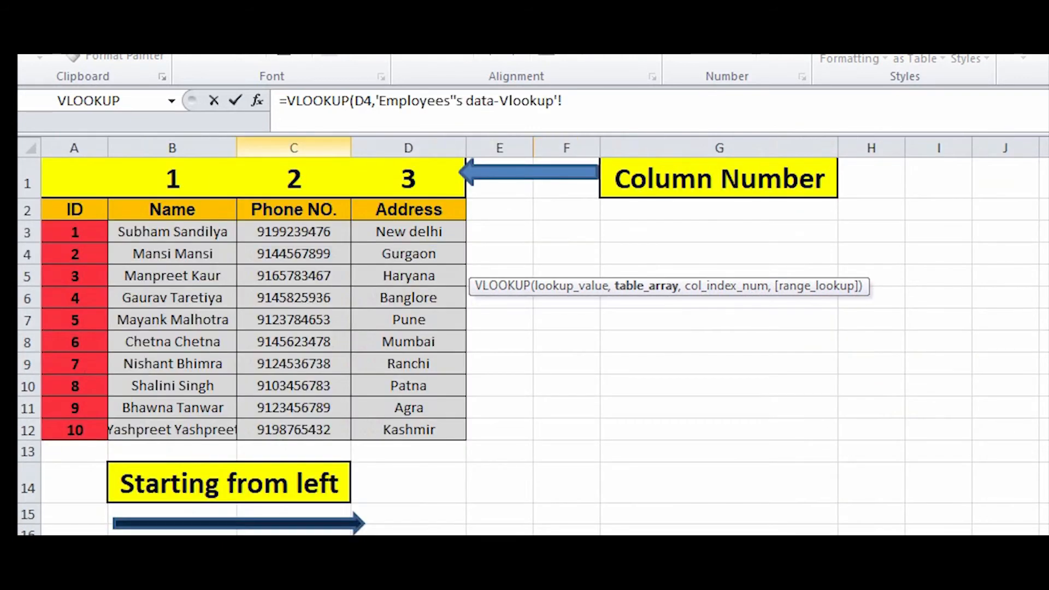
pyautogui.moveTo(172, 209); pyautogui.dragTo(463, 434)
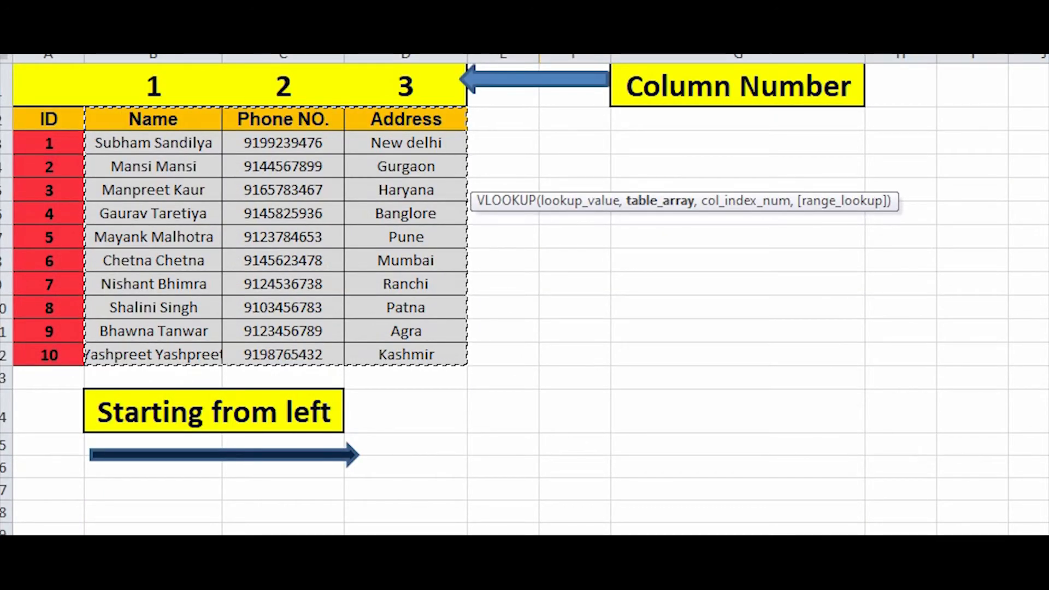
pyautogui.write(',')
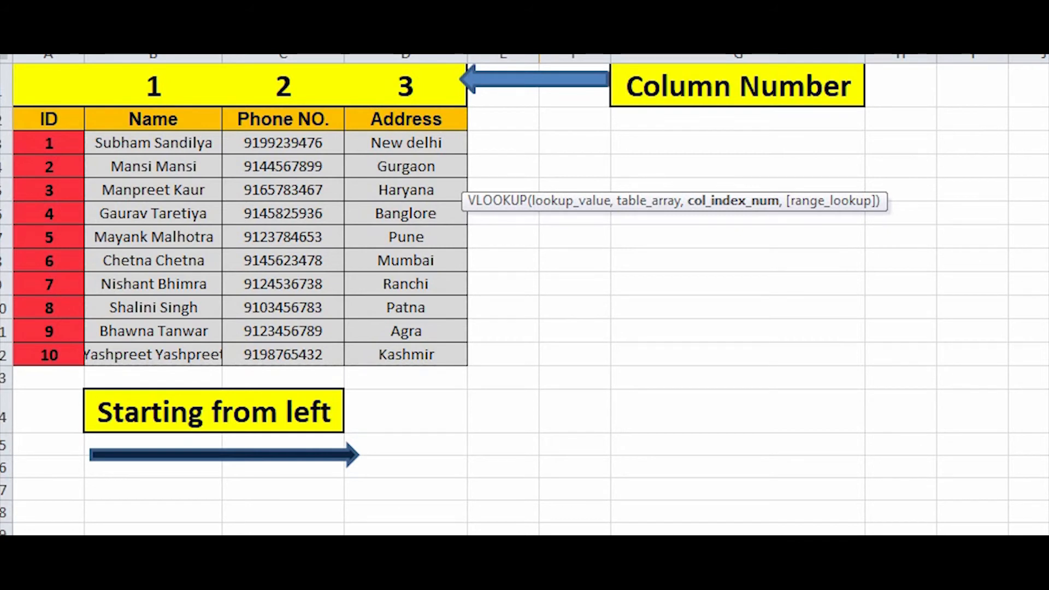
pyautogui.write('2,')
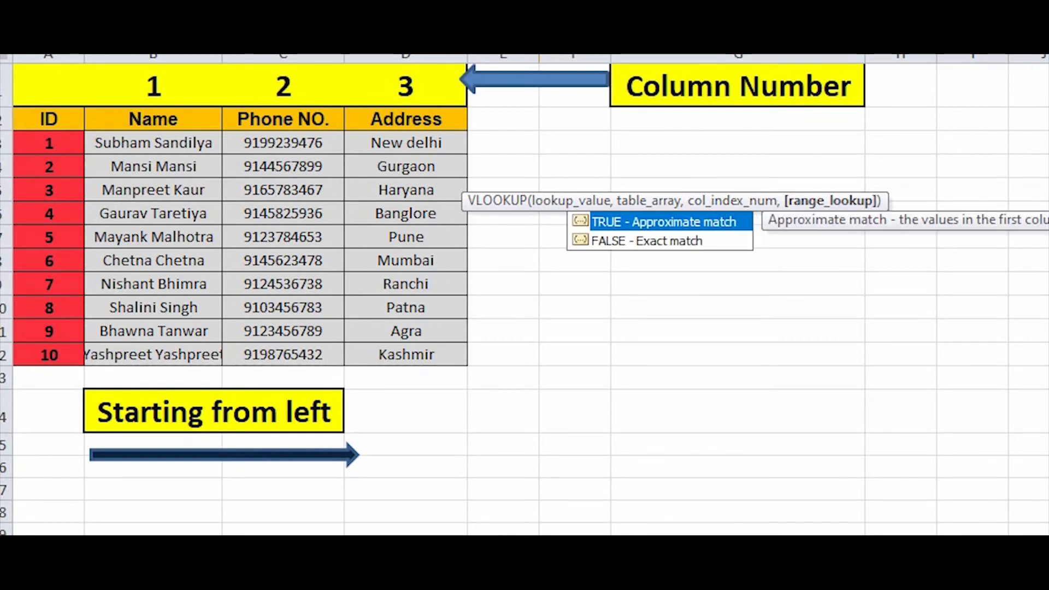
pyautogui.press('Return')
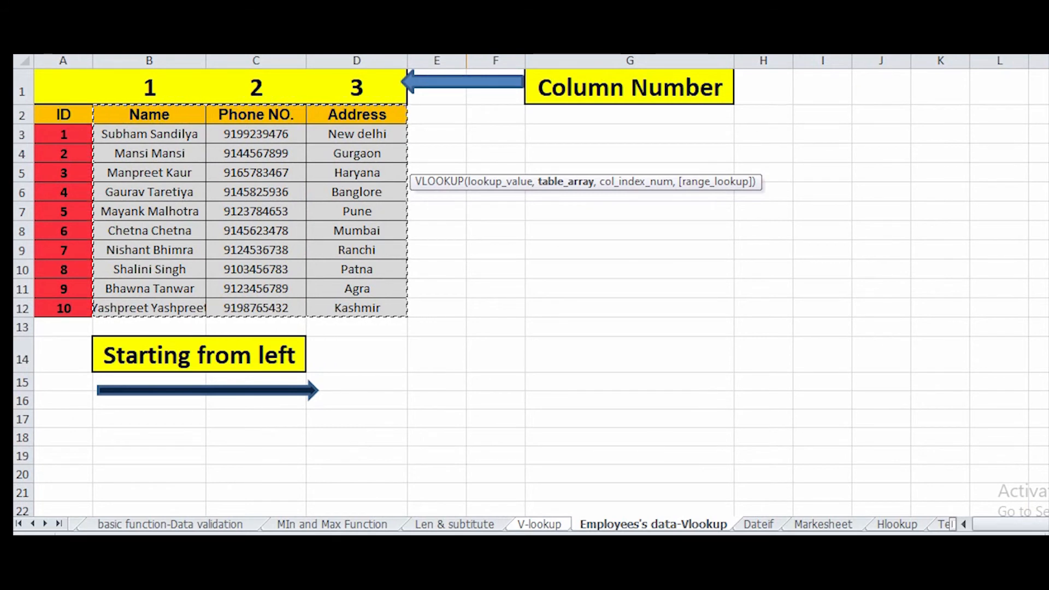
pyautogui.write(',')
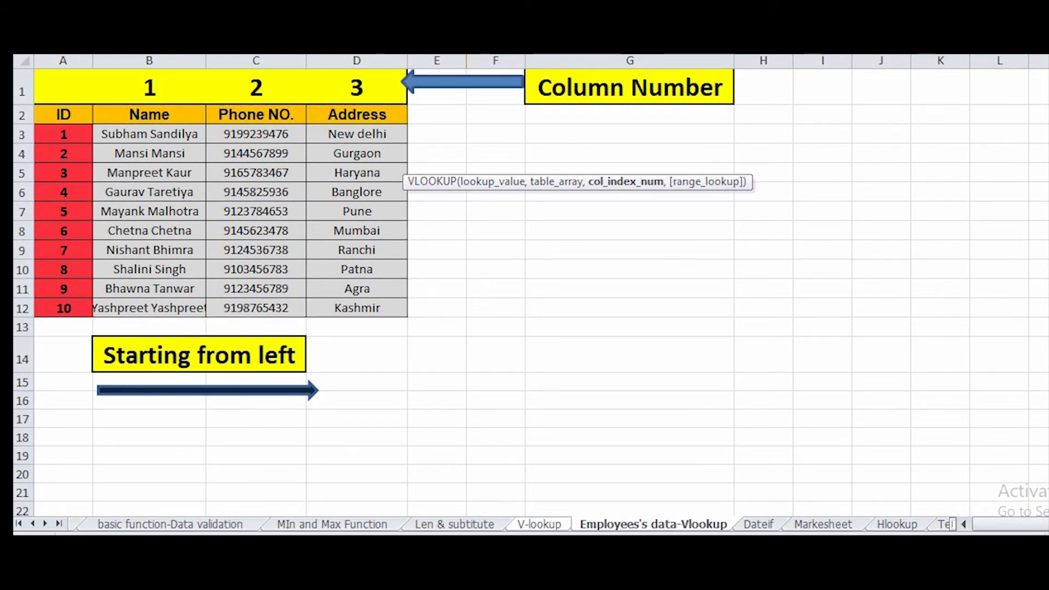
pyautogui.write('2,')
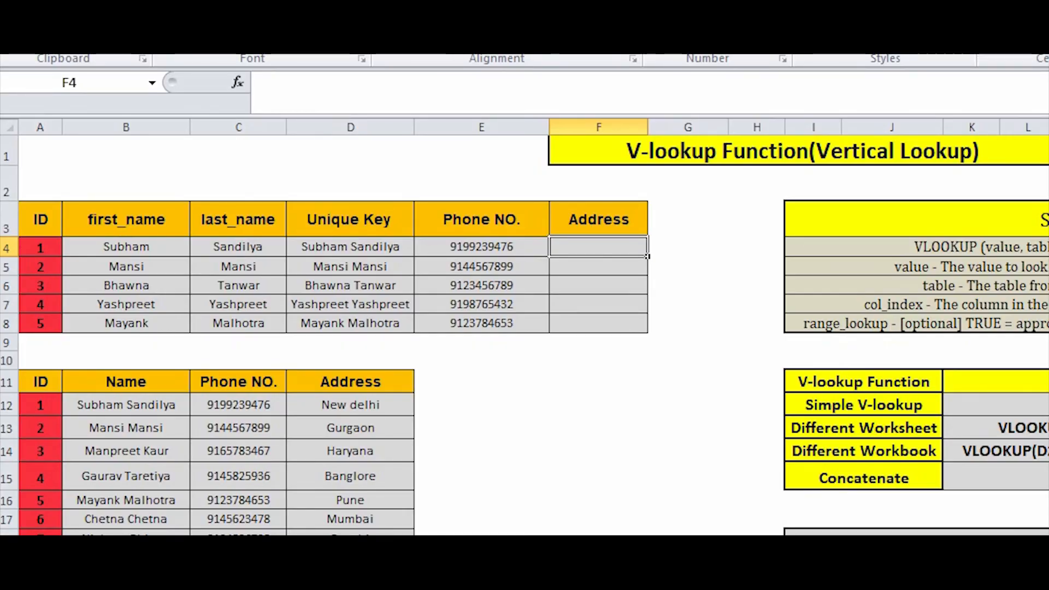
# Start a VLOOKUP formula in the first Address cell, F4, with the unique key in D4 as the lookup value.
pyautogui.write('=vl')
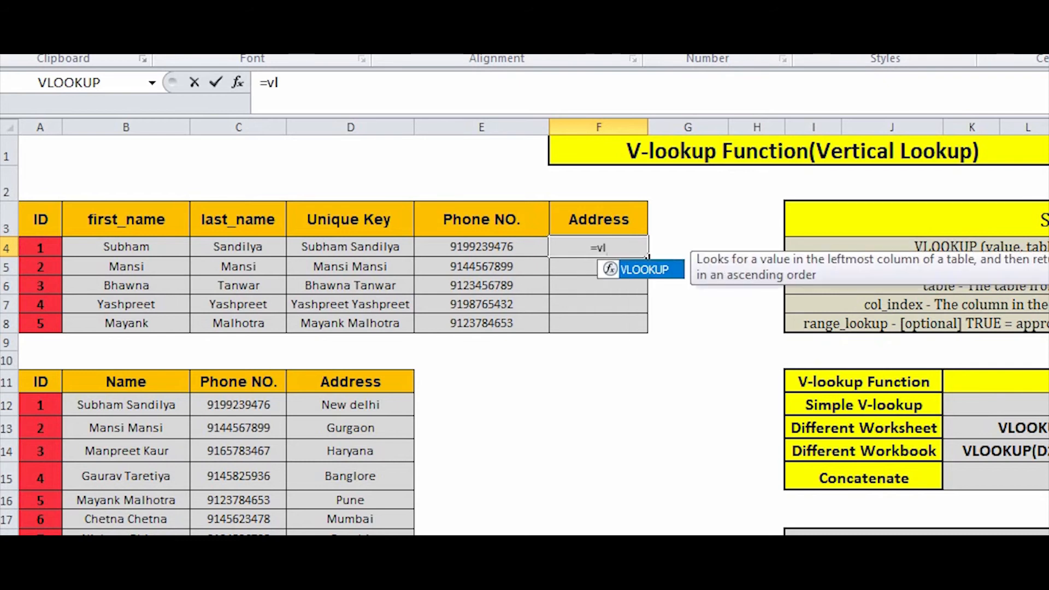
pyautogui.press('Tab')
pyautogui.press('Left')
pyautogui.press('Left')
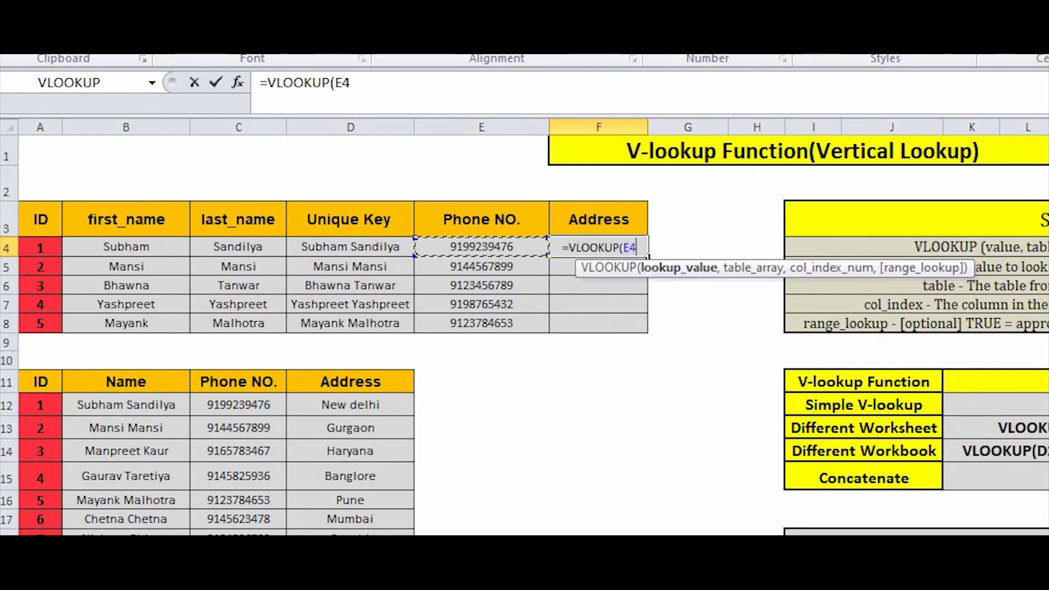
pyautogui.write(',')
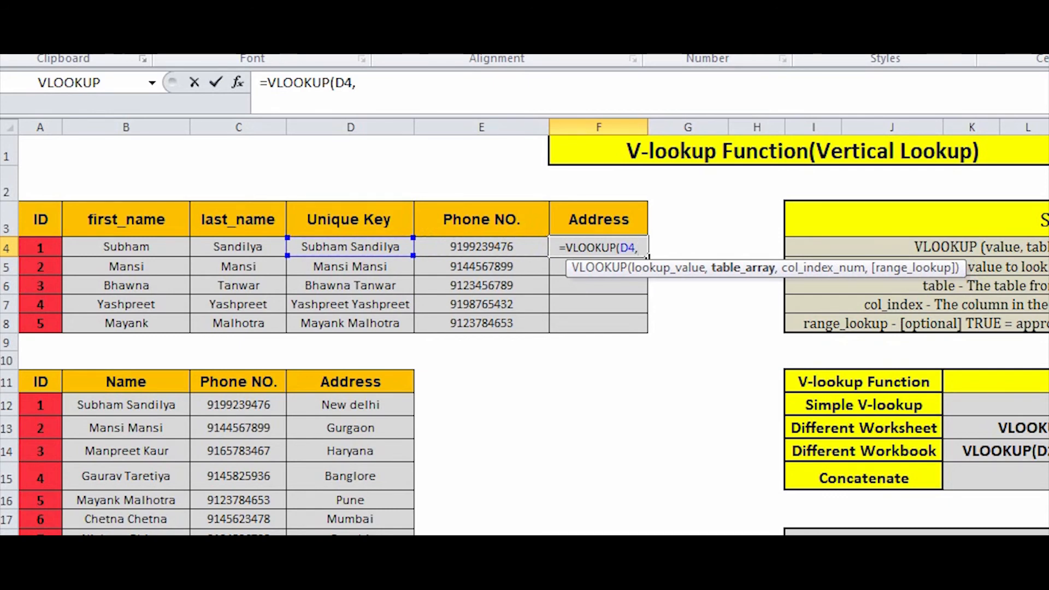
# Complete the F4 formula with absolute table $B$2:$D$12 from the Employees's data-Vlookup sheet, column index 3 and exact match (0).
pyautogui.hotkey('ctrl', 'pagedown')
pyautogui.moveTo(153, 191); pyautogui.dragTo(444, 412)
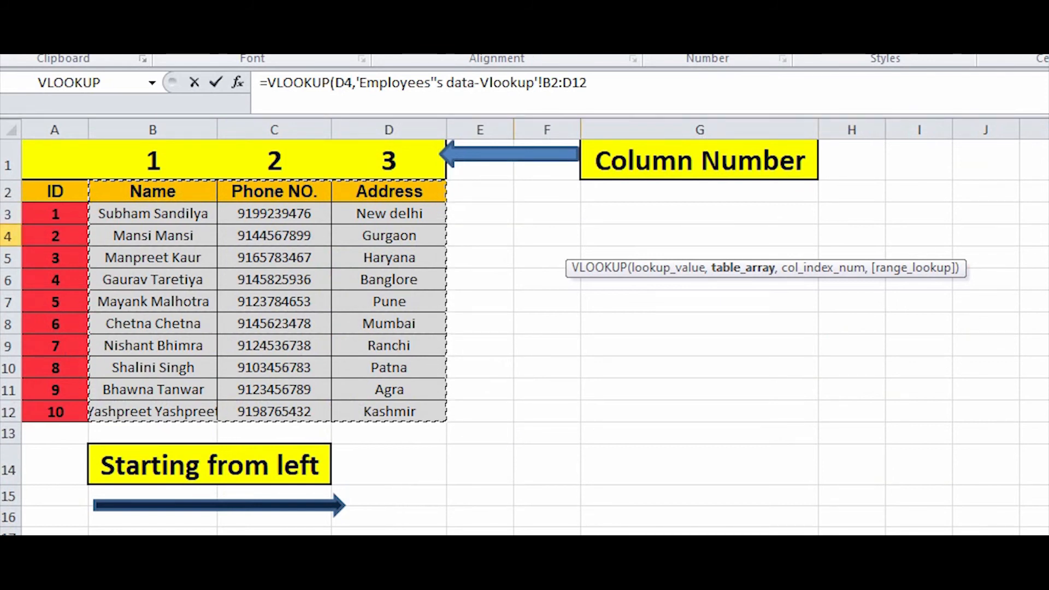
pyautogui.press('F4')
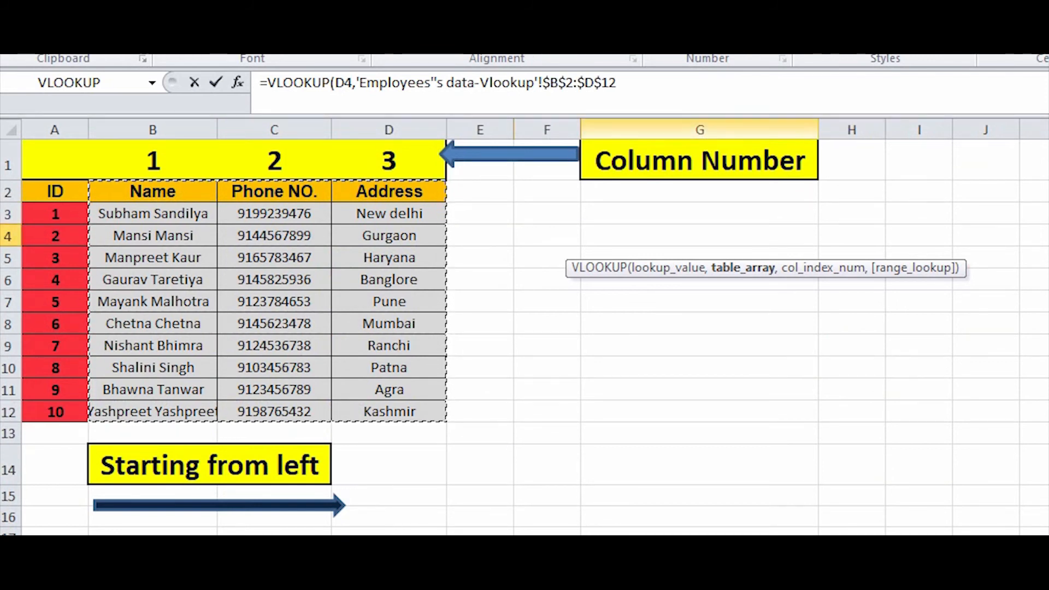
pyautogui.write(',3')
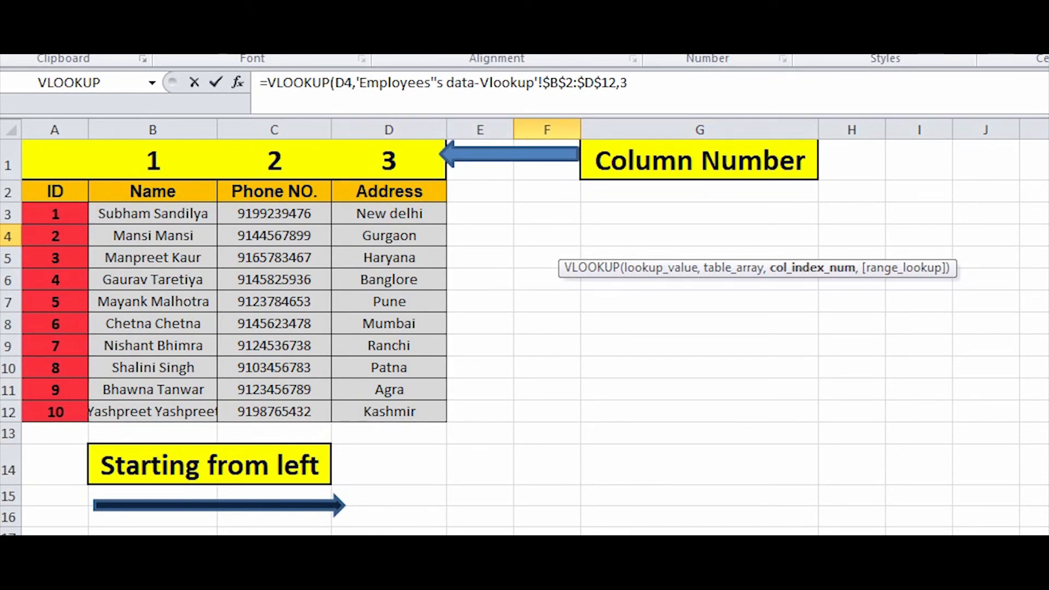
pyautogui.write(',0')
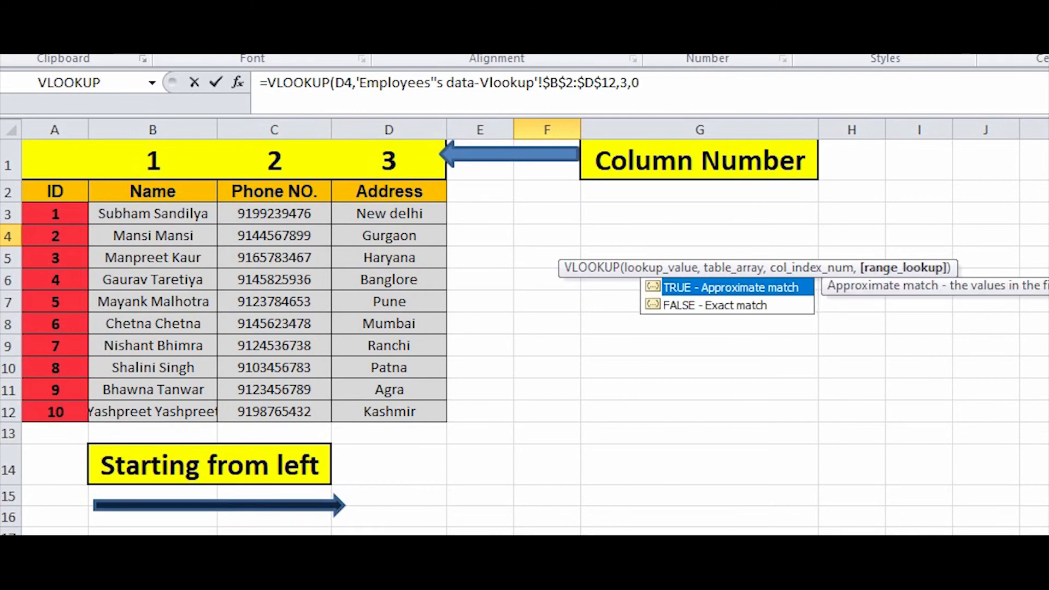
pyautogui.write(')')
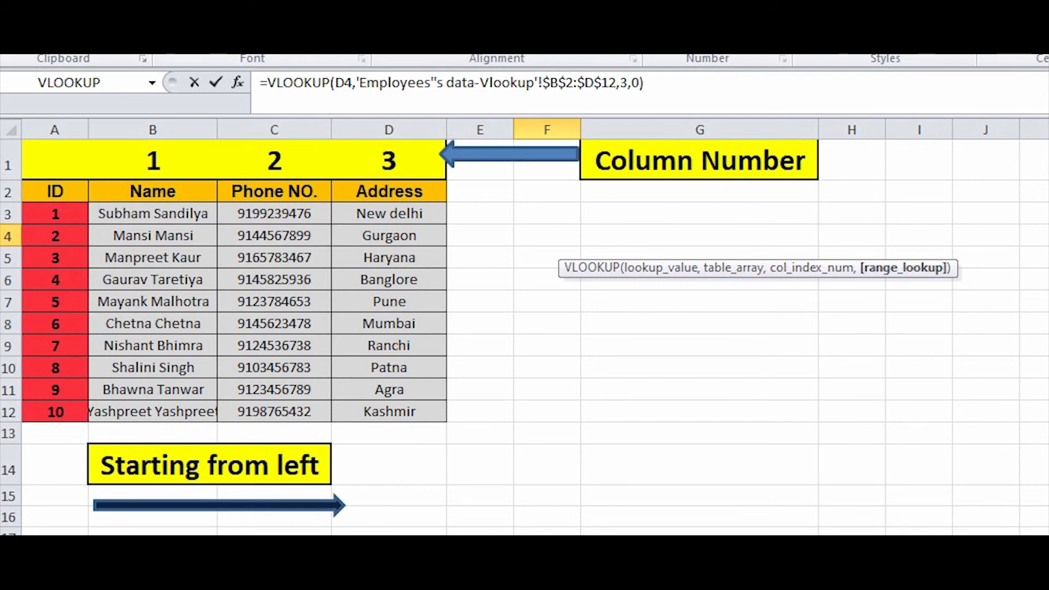
pyautogui.press('Return')
# Copy the Address formula from F4 into the rest of the column down to F8.
pyautogui.click(598, 247)
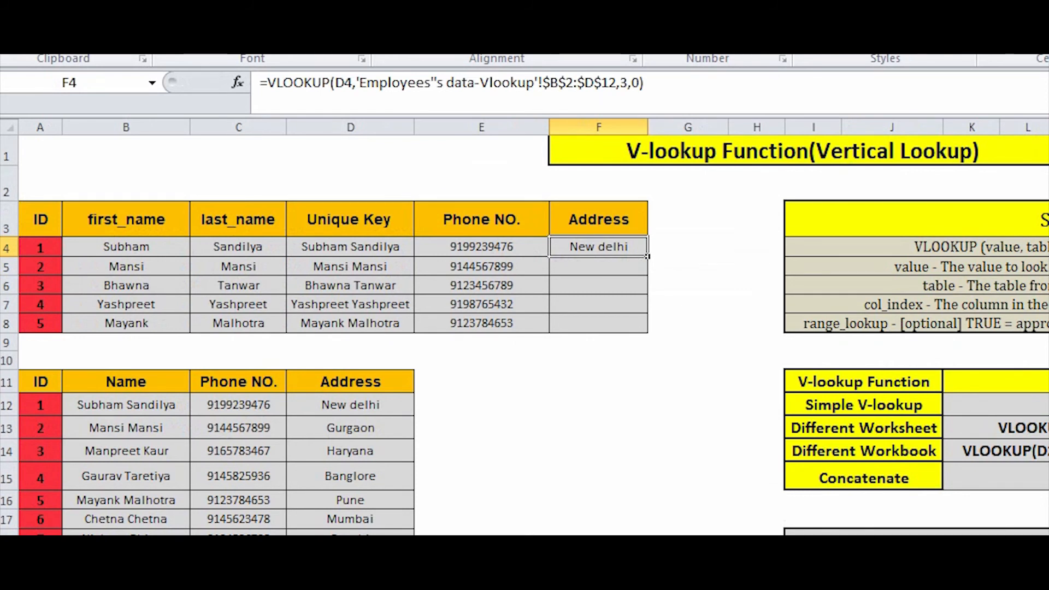
pyautogui.hotkey('ctrl', 'c')
pyautogui.press('Left')
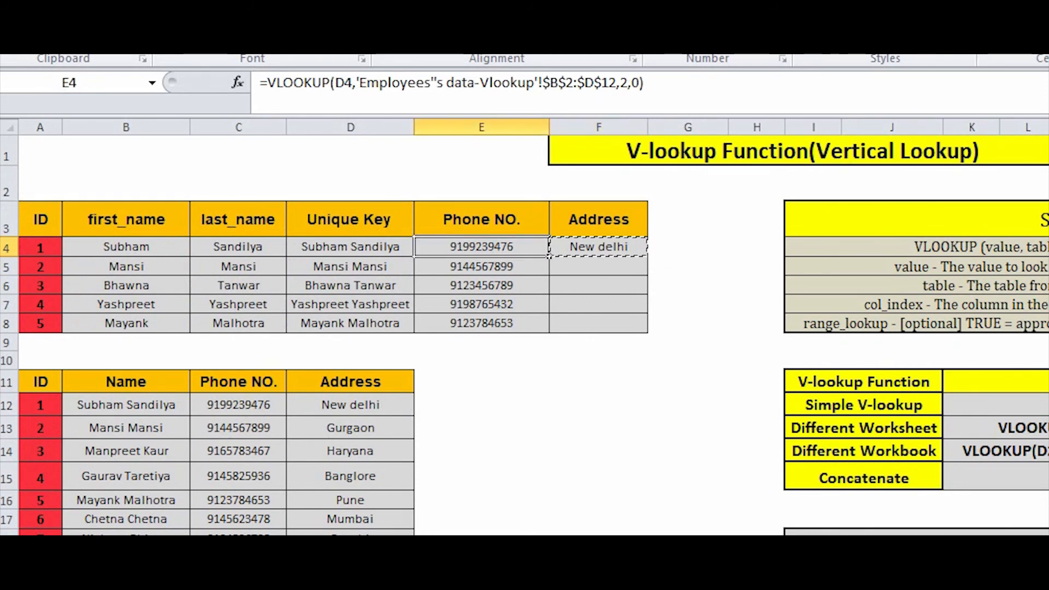
pyautogui.hotkey('ctrl', 'Down')
pyautogui.press('Right')
pyautogui.hotkey('ctrl', 'shift', 'Up')
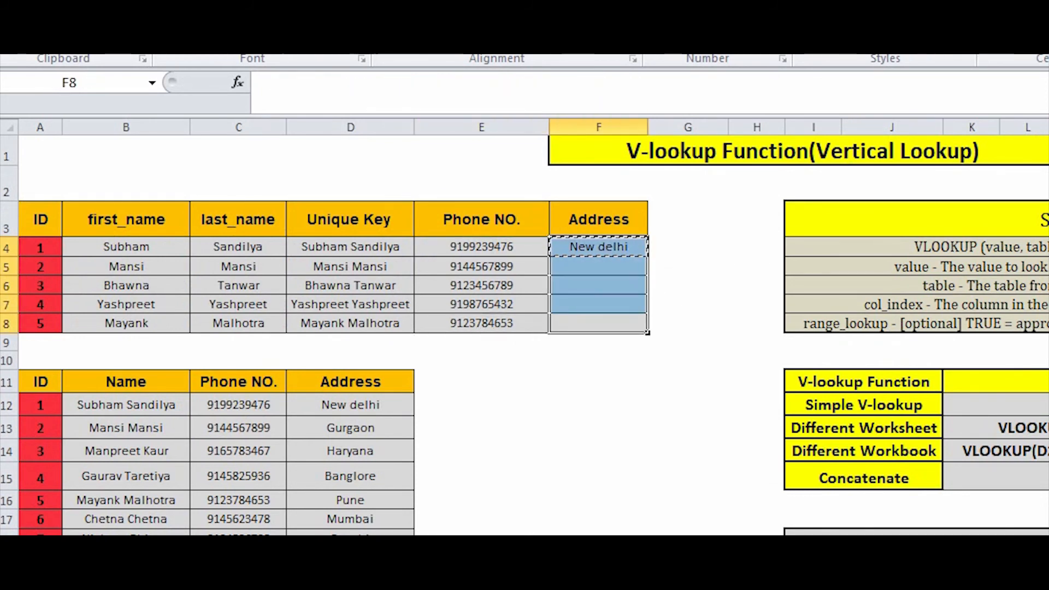
pyautogui.hotkey('ctrl', 'v')
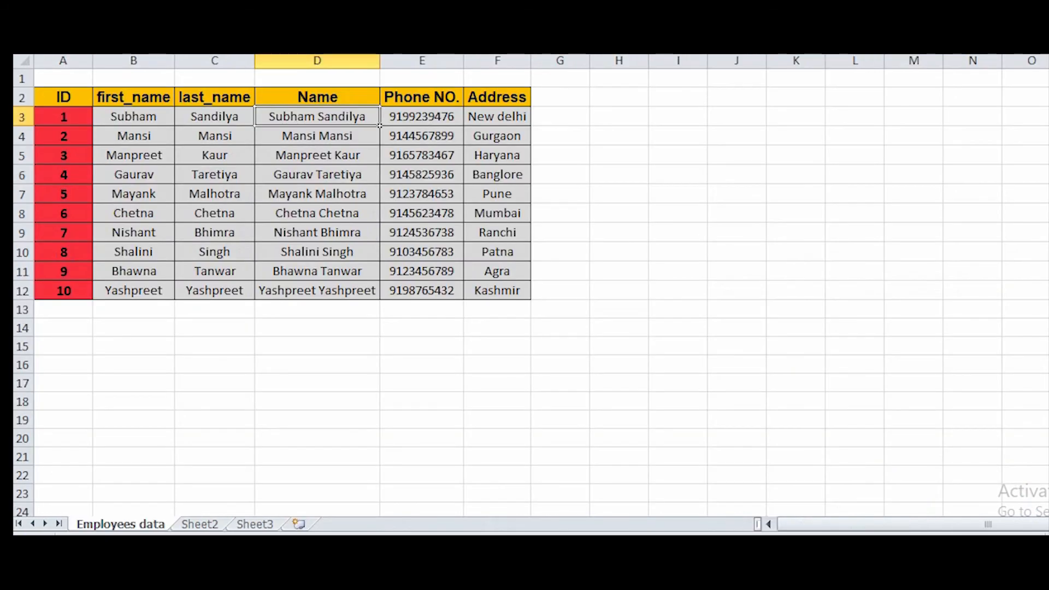
# Widen the Phone NO. and Address columns on the Employees data sheet and select the phone numbers in E3:E12.
pyautogui.click(422, 78)
pyautogui.moveTo(463, 60); pyautogui.dragTo(487, 60)
pyautogui.moveTo(554, 60); pyautogui.dragTo(615, 60)
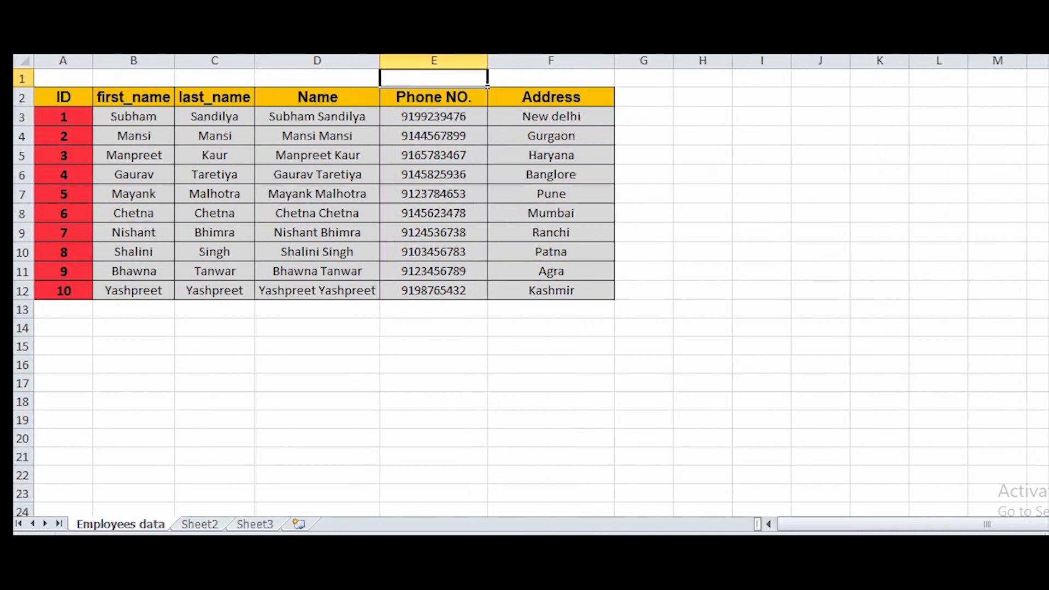
pyautogui.moveTo(433, 116); pyautogui.dragTo(433, 290)
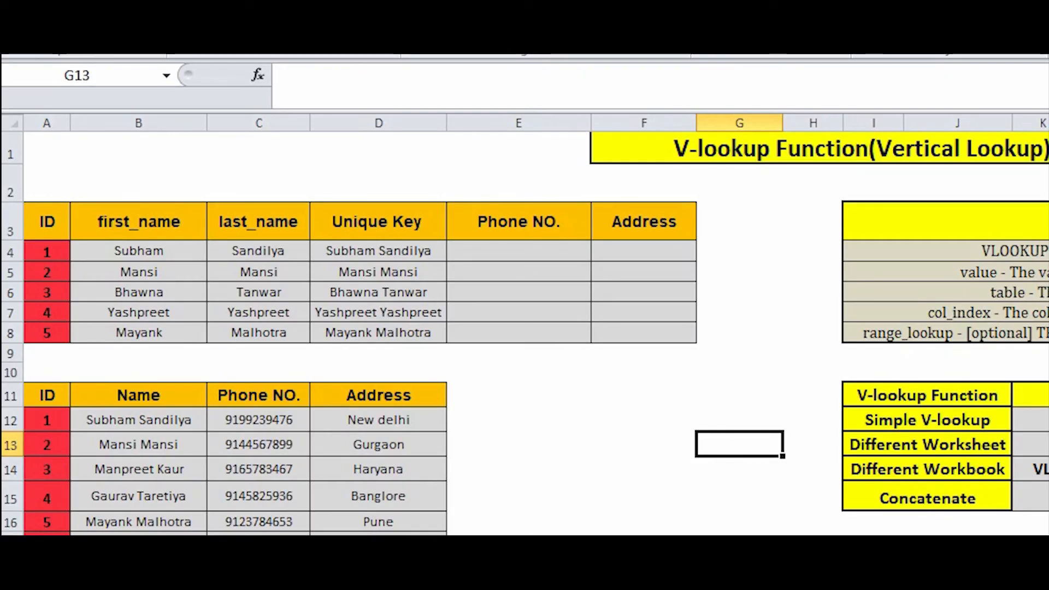
# Start a VLOOKUP formula in the first Phone NO. cell, E4, with D4 as the lookup value.
pyautogui.click(585, 254)
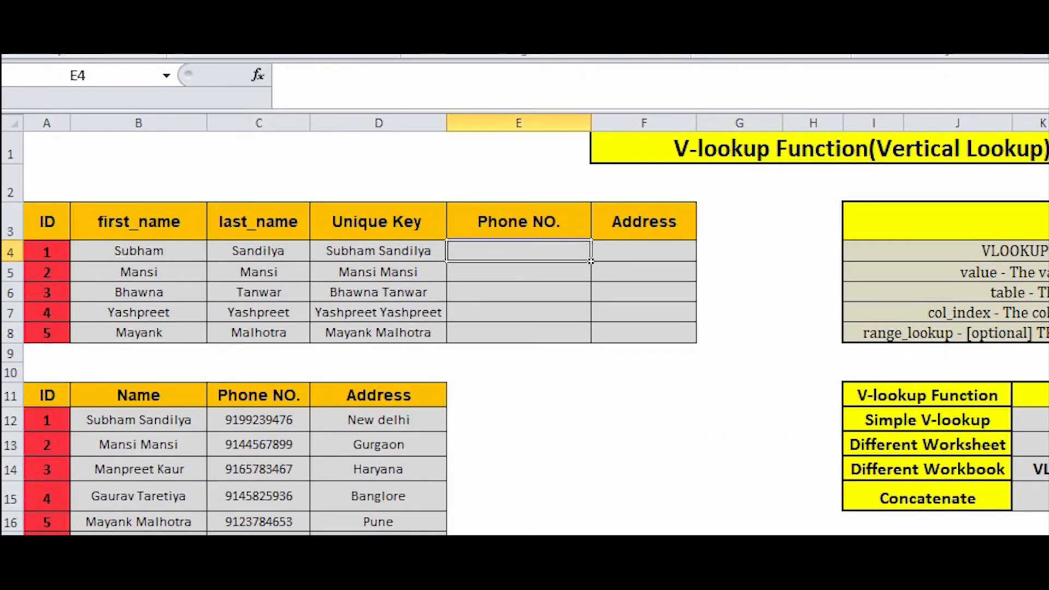
pyautogui.write('=vl')
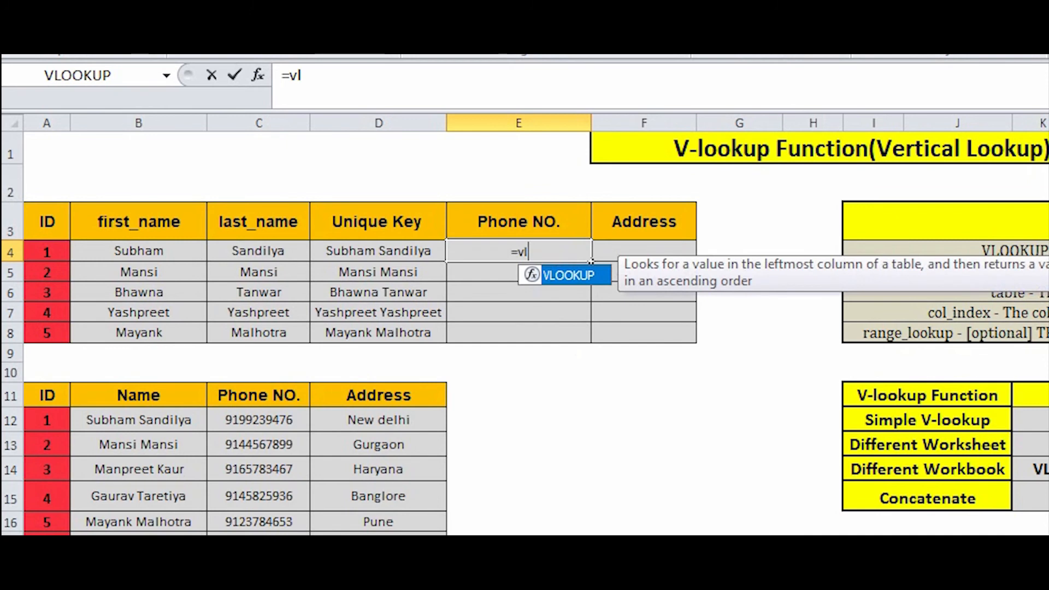
pyautogui.press('Tab')
pyautogui.press('Left')
pyautogui.write(',')
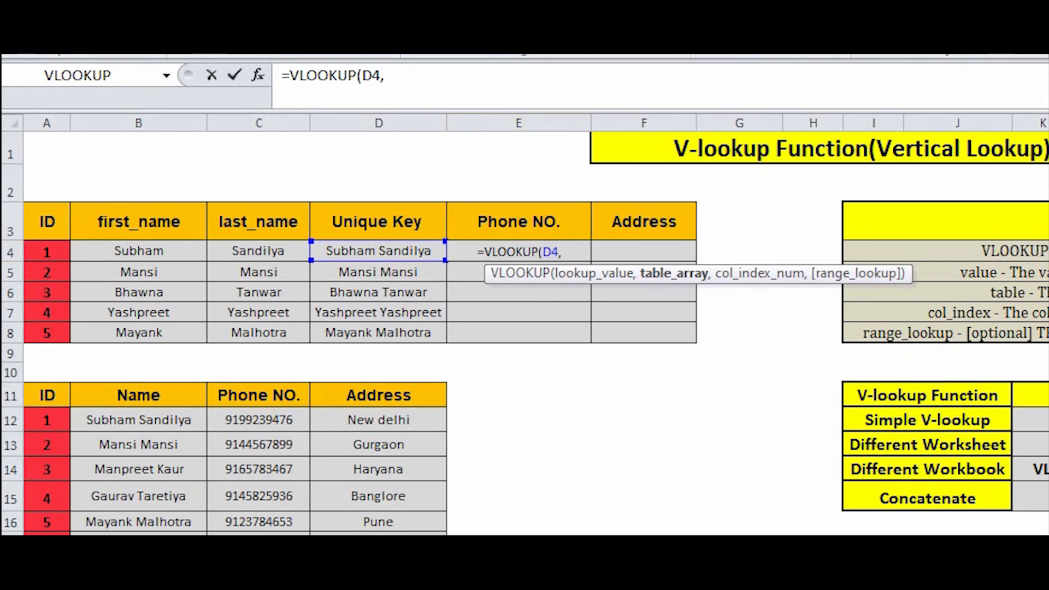
# Complete the E4 formula with table $D$2:$F$12 from the Employees data sheet of Book1.xlsx, column index 2 and exact match (0).
pyautogui.hotkey('alt', 'Tab')
pyautogui.hotkey('ctrl', 'pagedown')
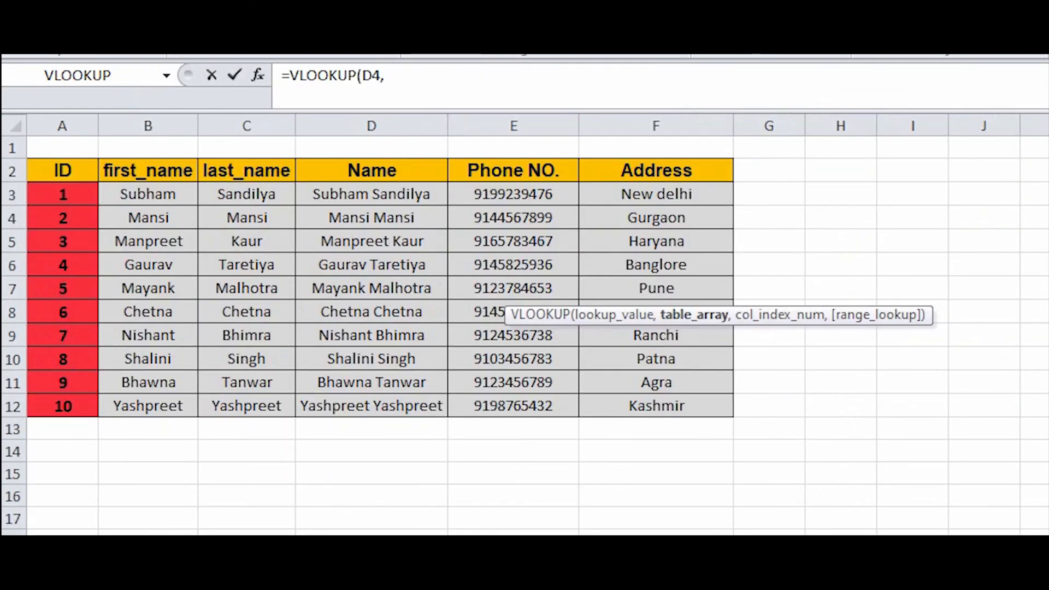
pyautogui.moveTo(383, 170); pyautogui.dragTo(727, 410)
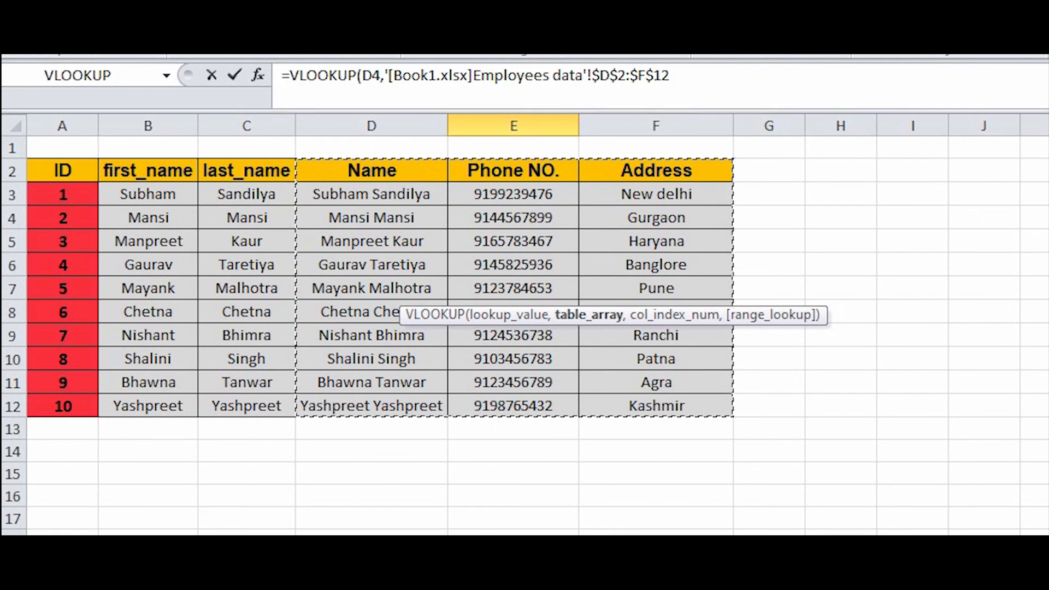
pyautogui.write(',')
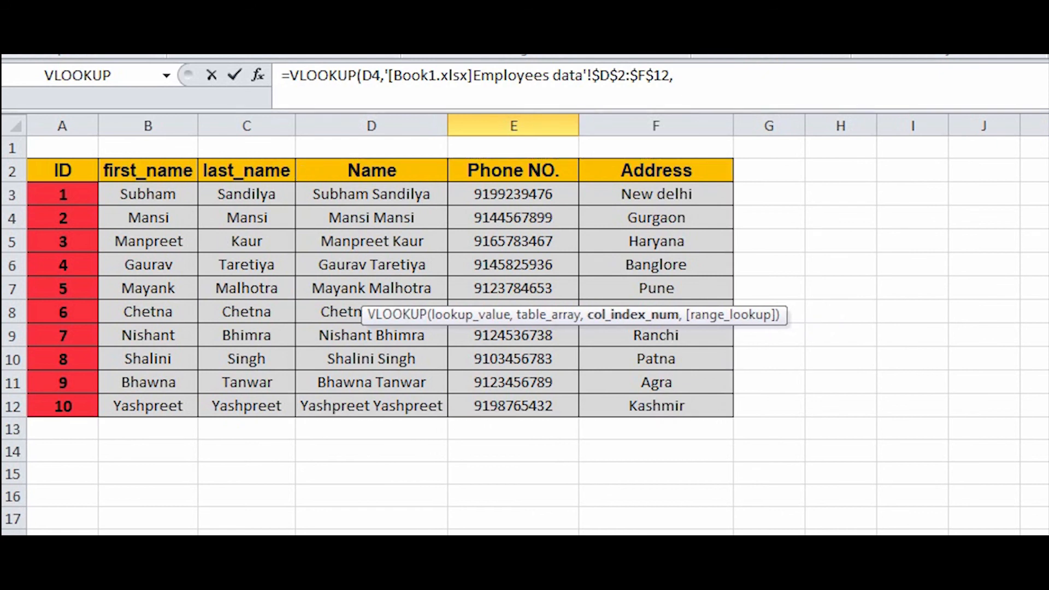
pyautogui.write('2.')
pyautogui.press('BackSpace')
pyautogui.write(',0')
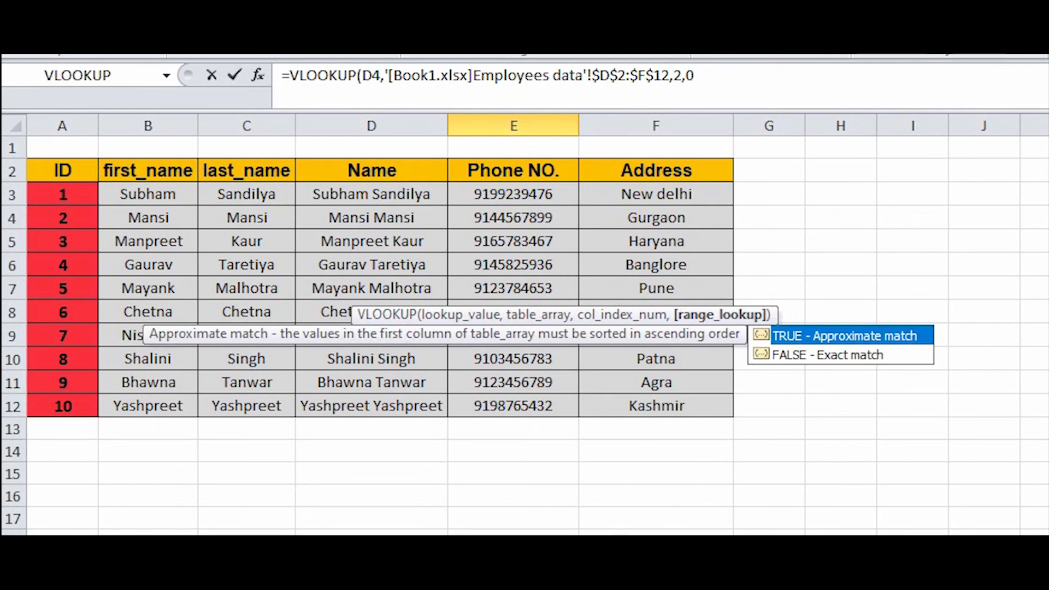
pyautogui.write(')')
pyautogui.press('Return')
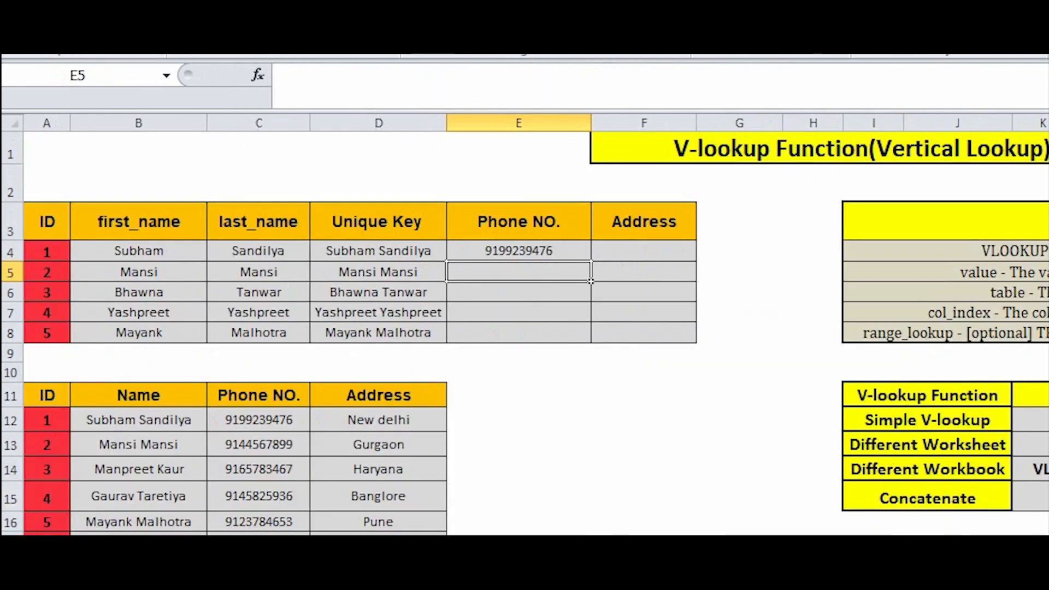
# Copy the Phone NO. formula from E4 into the rest of the column down to E8.
pyautogui.click(518, 251)
pyautogui.hotkey('ctrl', 'c')
pyautogui.click(445, 259)
pyautogui.hotkey('ctrl', 'Down')
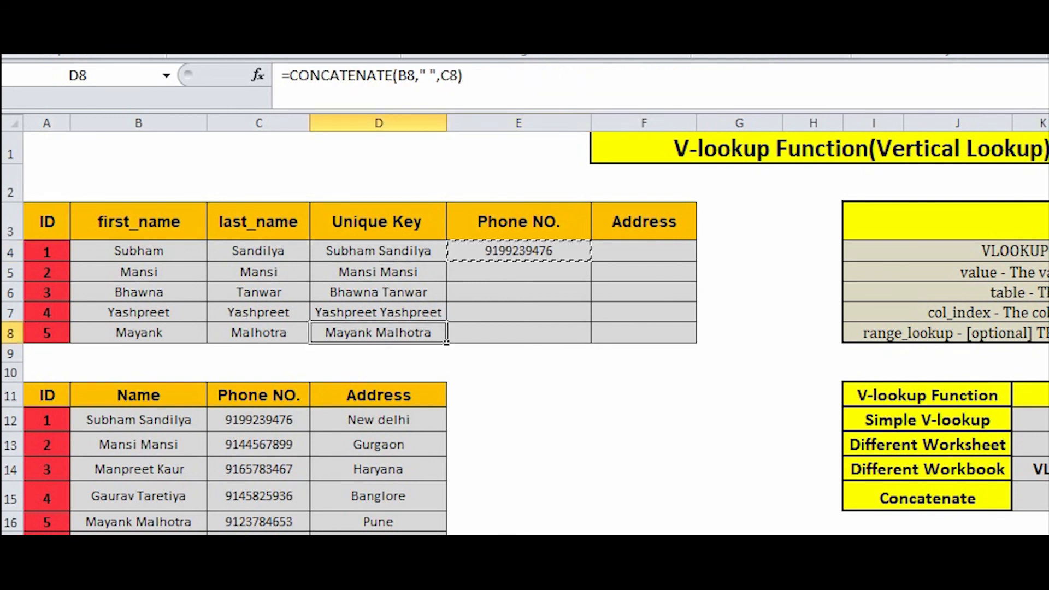
pyautogui.press('Right')
pyautogui.hotkey('ctrl', 'shift', 'Up')
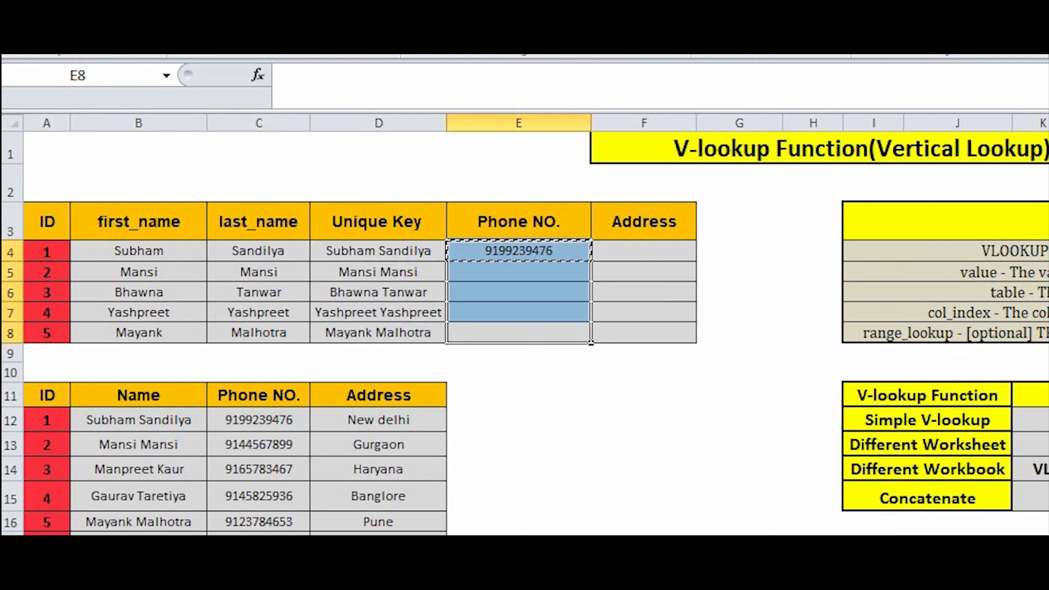
pyautogui.hotkey('ctrl', 'v')
# Start a VLOOKUP formula in the first Address cell, F4, with D4 as the lookup value.
pyautogui.click(518, 312)
pyautogui.click(644, 292)
pyautogui.click(644, 250)
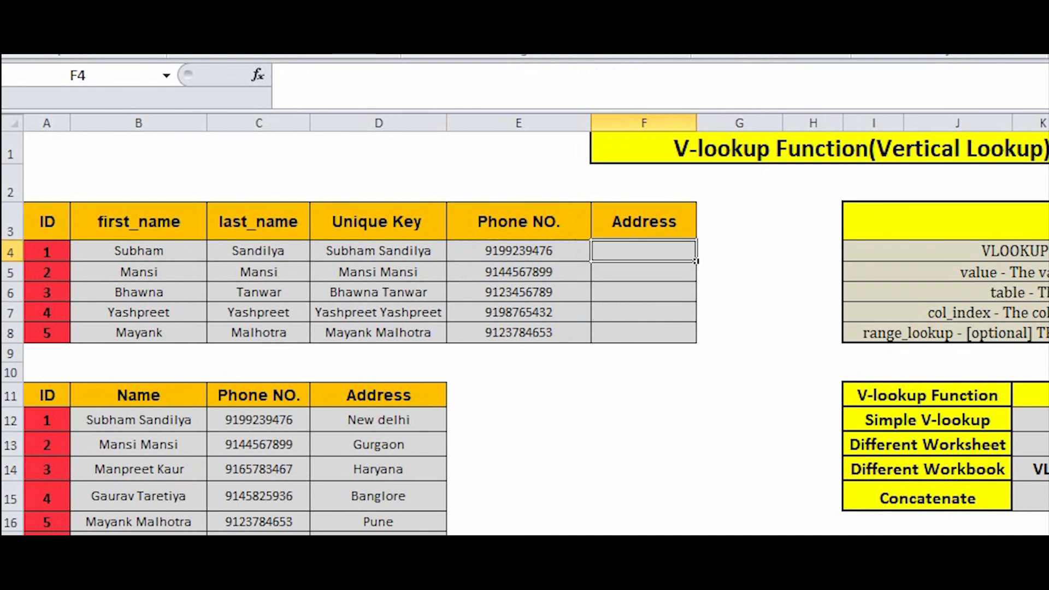
pyautogui.write('=vl')
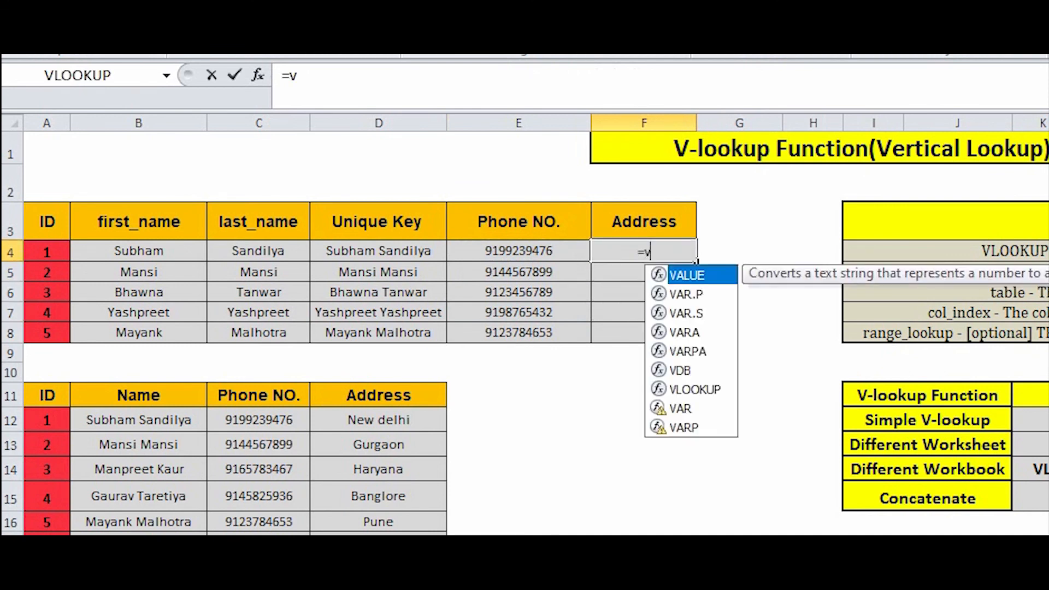
pyautogui.press('Tab')
pyautogui.press('Left')
pyautogui.press('Left')
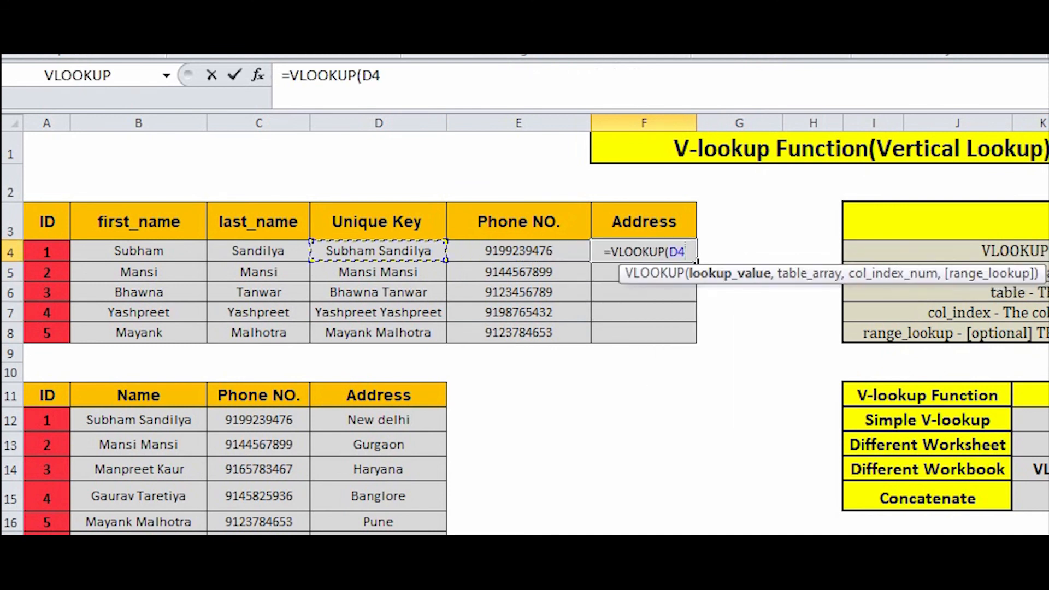
pyautogui.write(',')
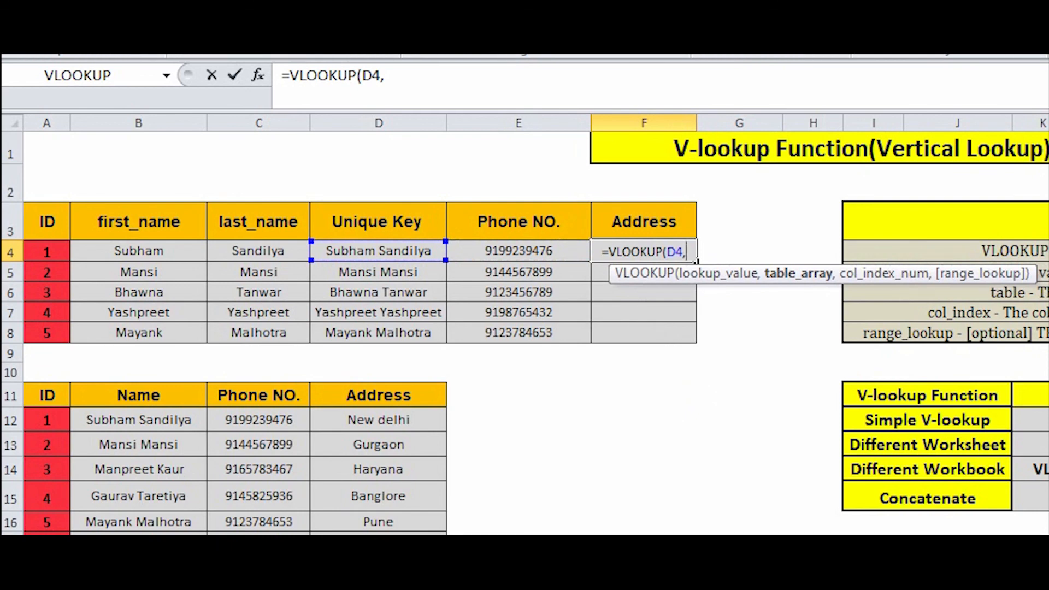
# Complete the F4 formula with table $D$2:$F$12 from the Employees data sheet of Book1.xlsx, column index 3 and exact match (0).
pyautogui.hotkey('alt', 'Tab')
pyautogui.hotkey('alt', 'Tab')
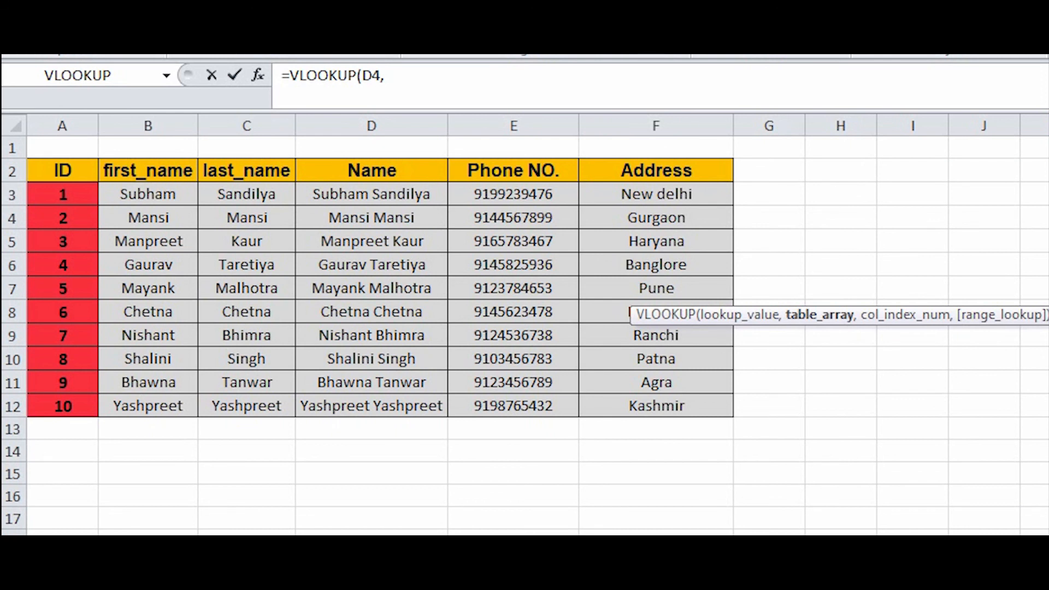
pyautogui.moveTo(371, 170); pyautogui.dragTo(729, 415)
pyautogui.write(',3')
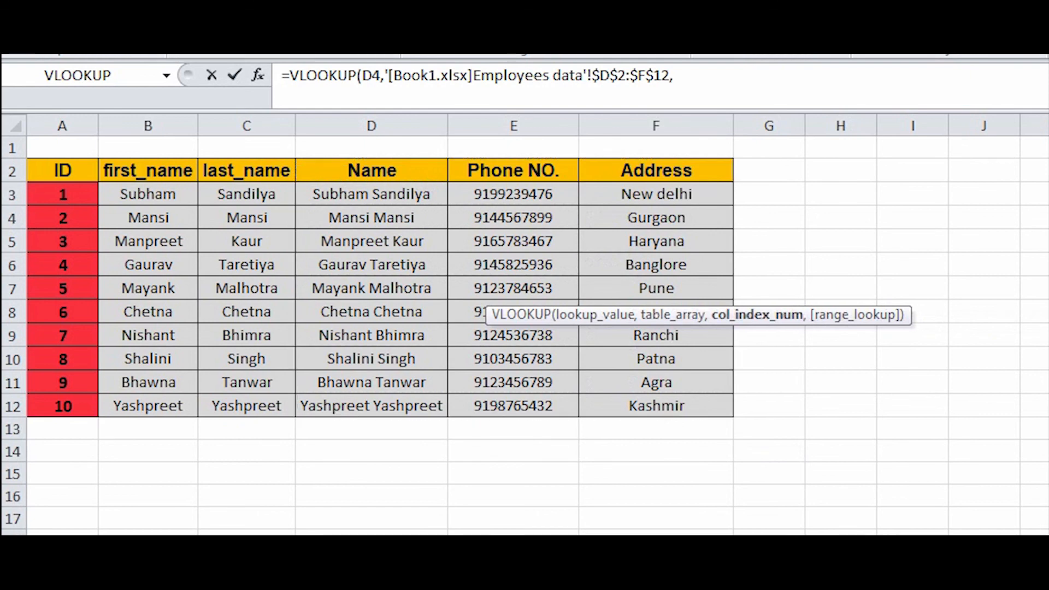
pyautogui.write(',0')
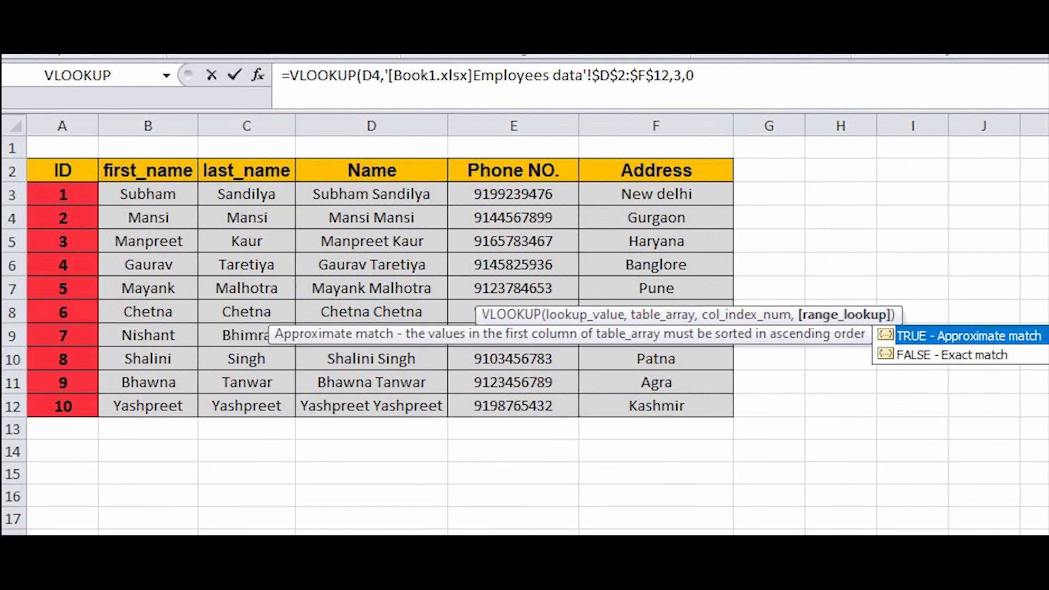
pyautogui.write(')')
pyautogui.press('Return')
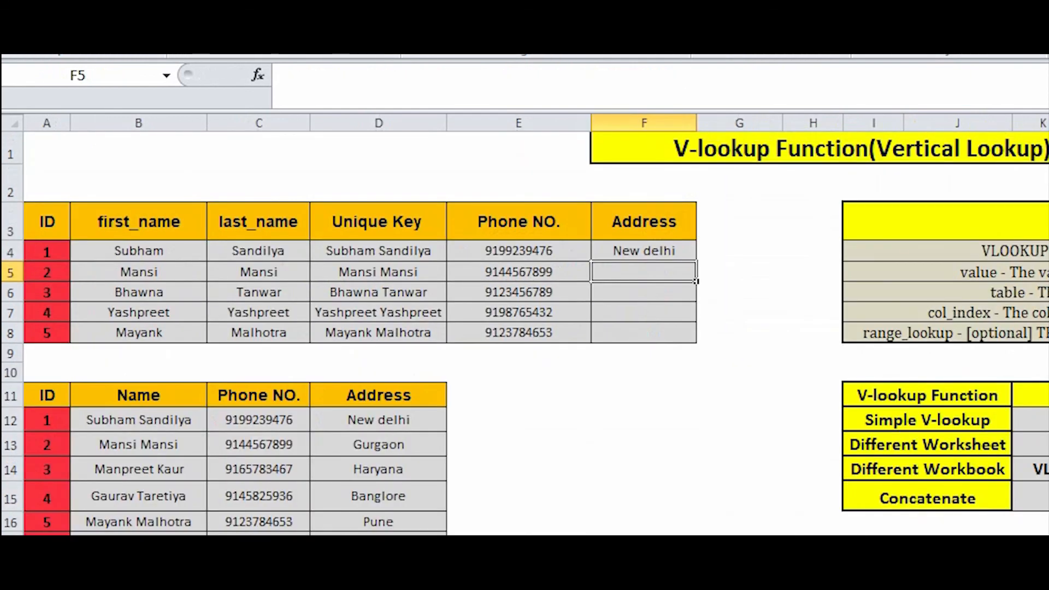
# Copy the Address formula from F4 into the rest of the column down to F8.
pyautogui.click(644, 251)
pyautogui.hotkey('ctrl', 'c')
pyautogui.click(518, 333)
pyautogui.click(644, 333)
pyautogui.moveTo(644, 333); pyautogui.dragTo(643, 251)
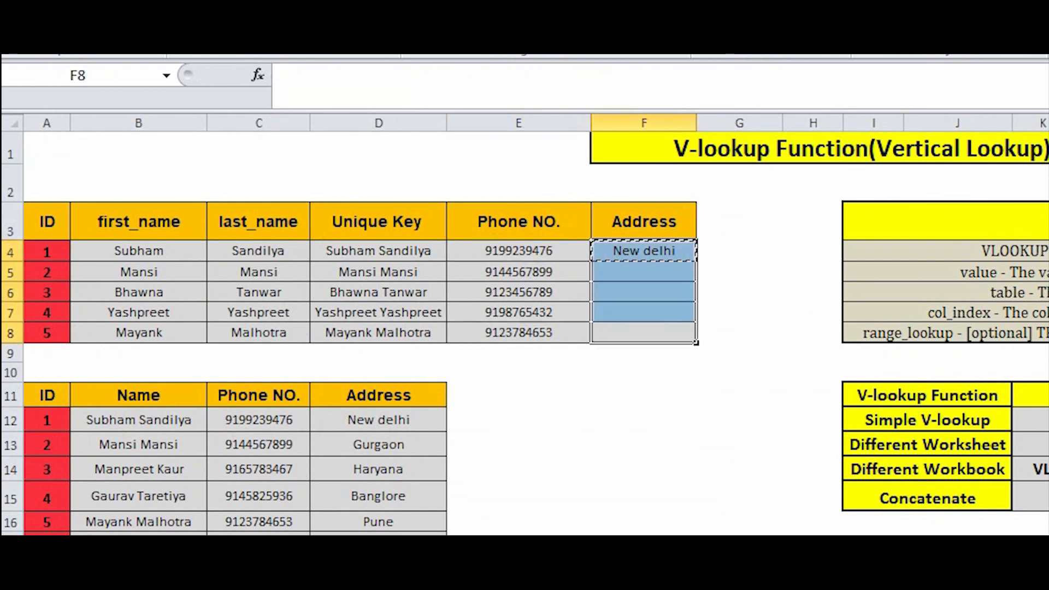
pyautogui.press('Return')
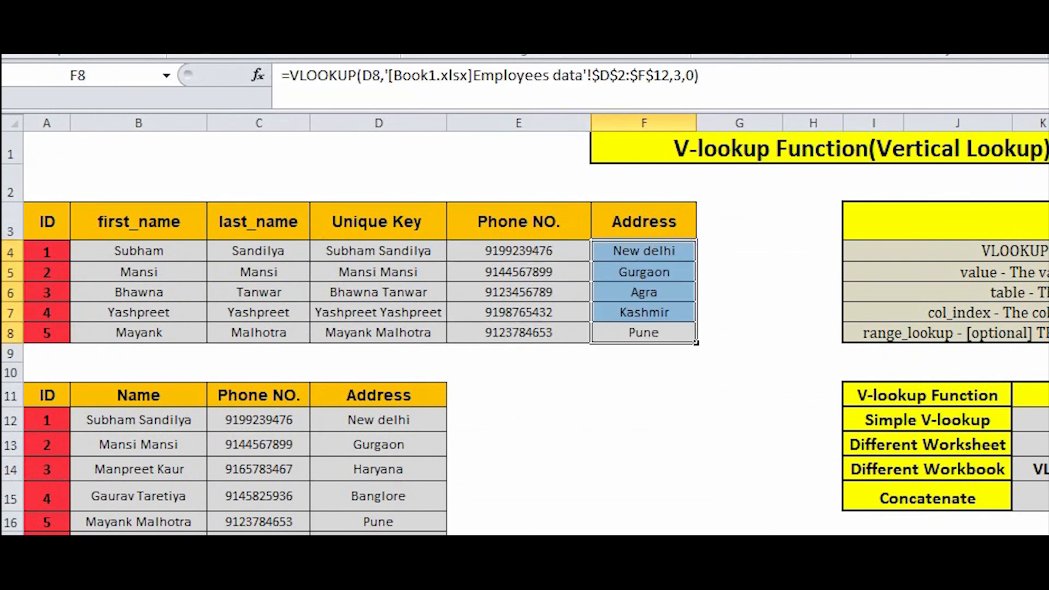